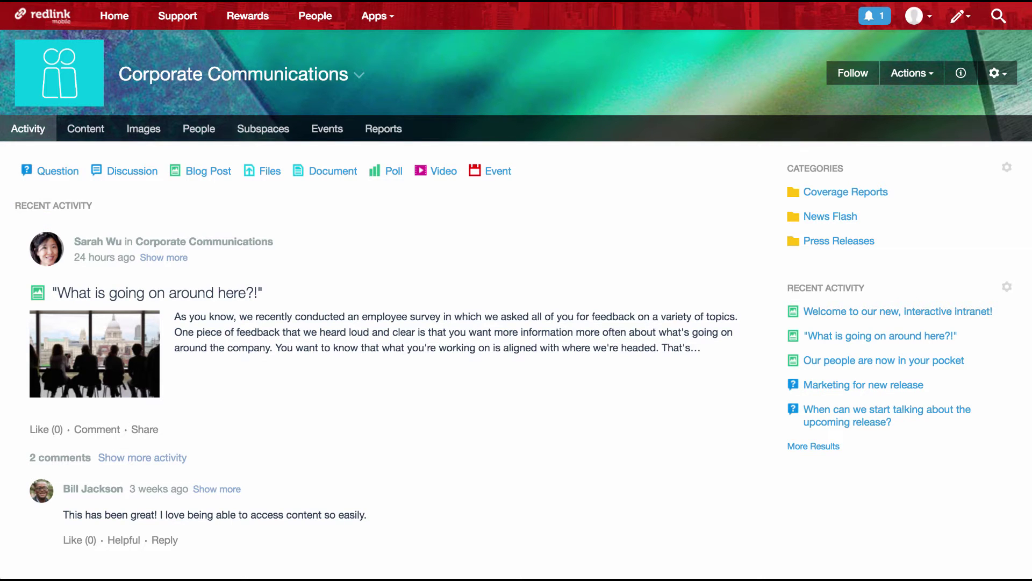
From the Add-Ons page, open the Advanced User Sync settings and its Configure Now dialog.
{"action": "left_click", "coordinate": [925, 25]}
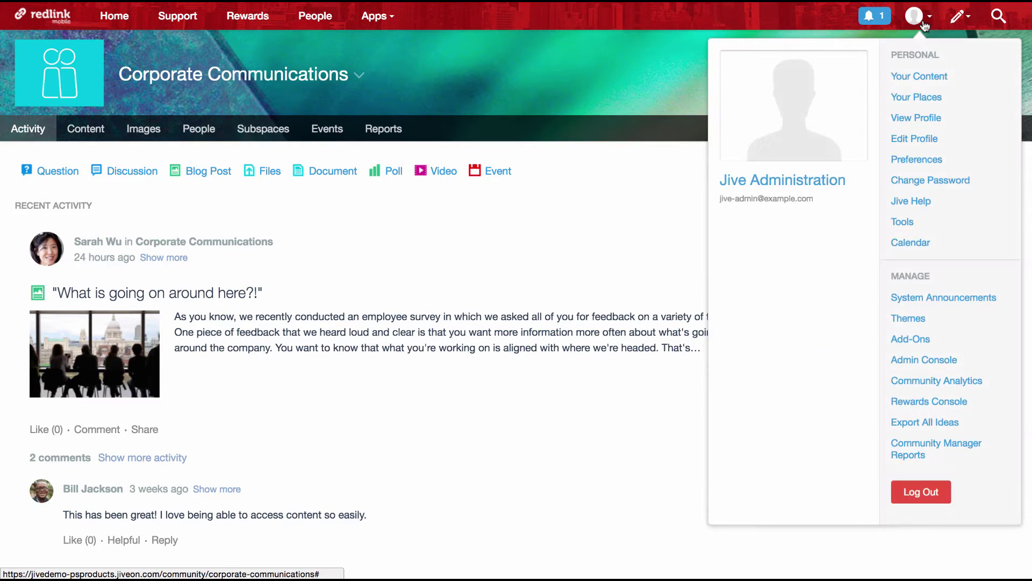
{"action": "left_click", "coordinate": [914, 341]}
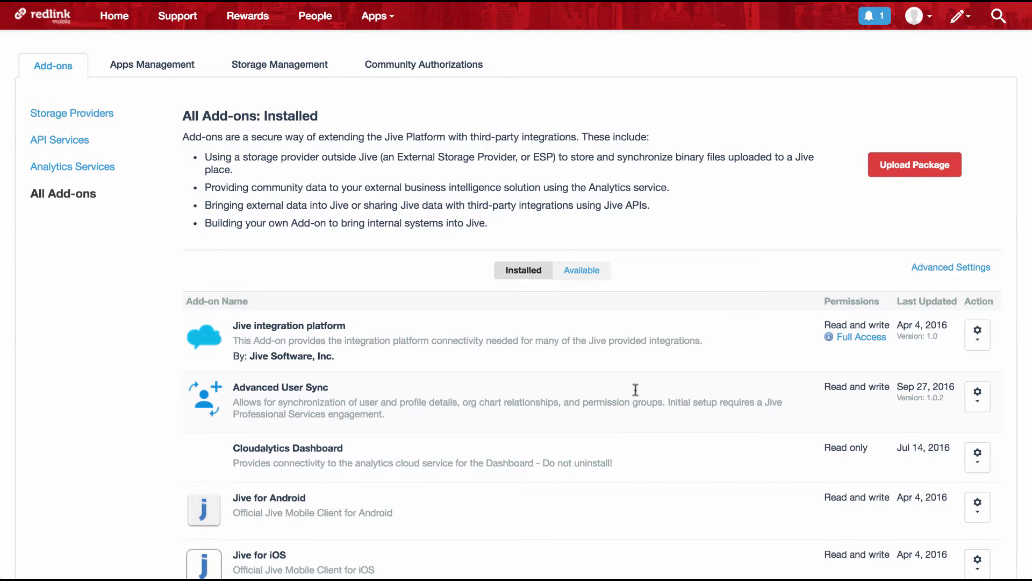
{"action": "left_click", "coordinate": [983, 402]}
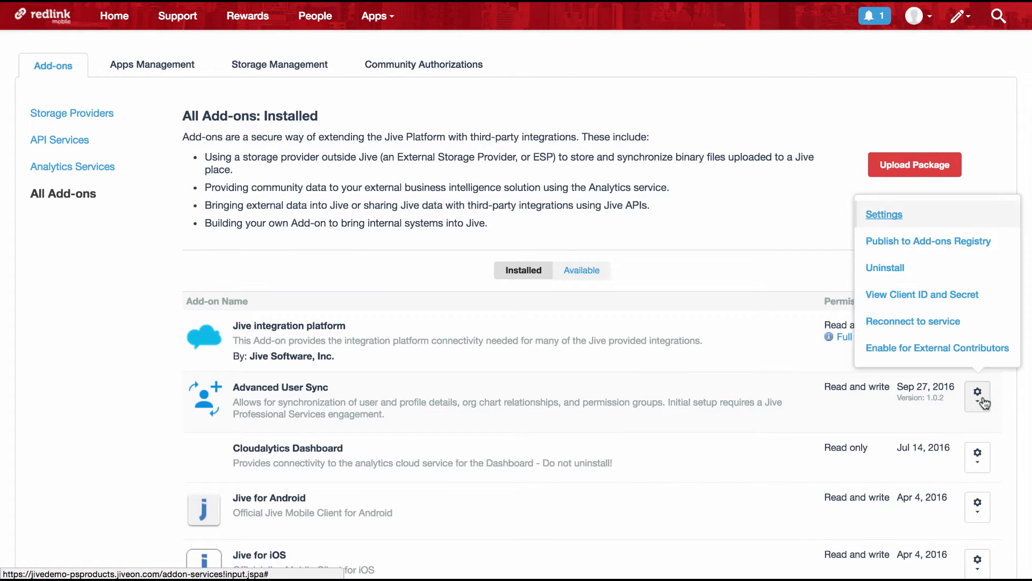
{"action": "left_click", "coordinate": [887, 216]}
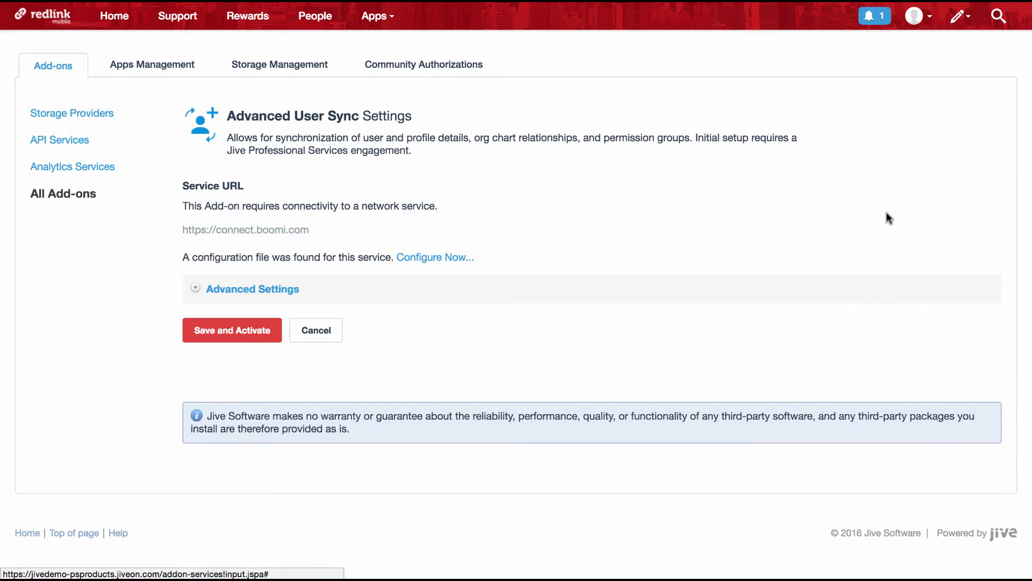
{"action": "left_click", "coordinate": [422, 256]}
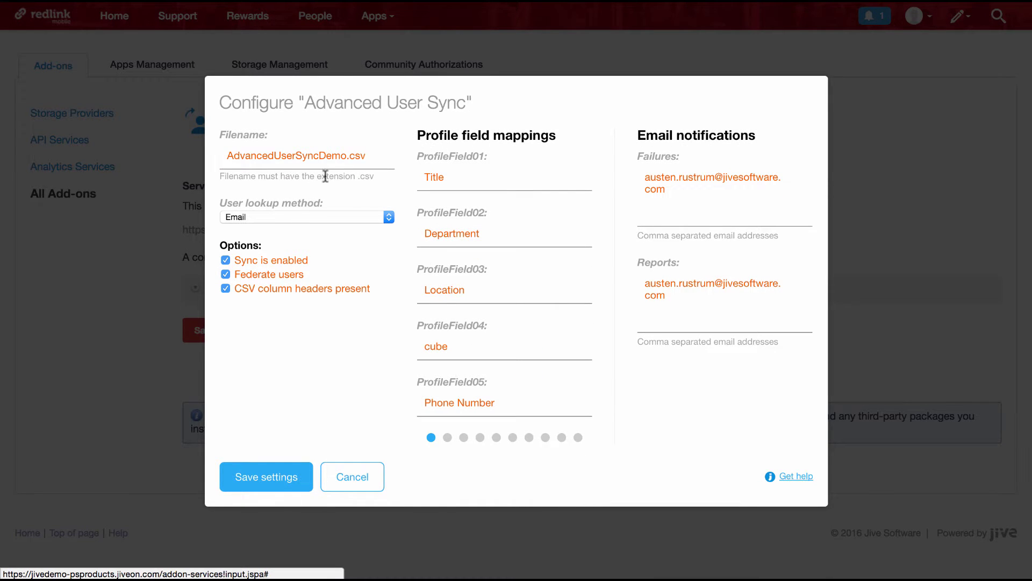
Review the CSV filename, ProfileField06–10 mappings and report emails, then save and activate the add-on.
{"action": "left_click", "coordinate": [295, 156]}
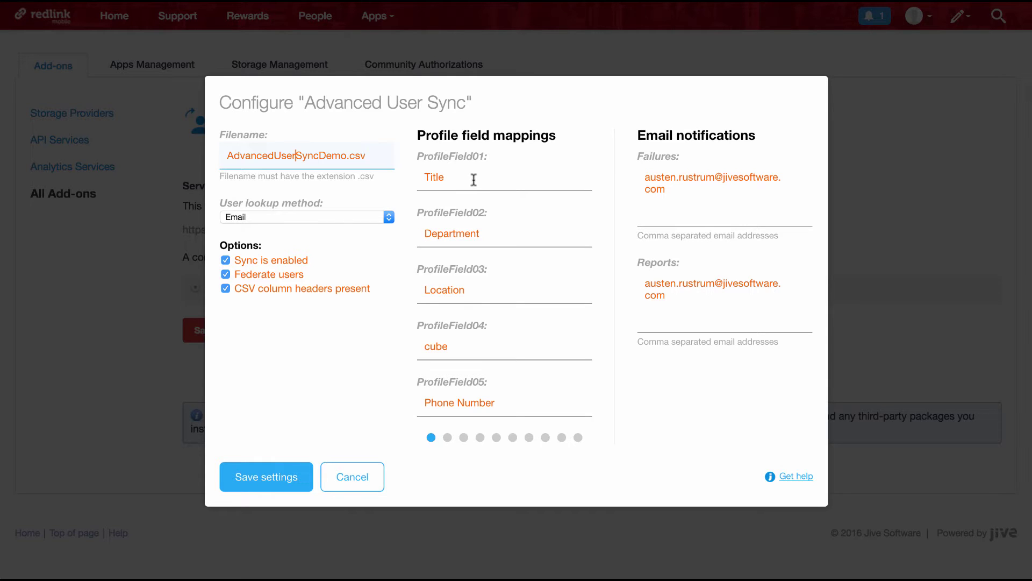
{"action": "left_click", "coordinate": [447, 438]}
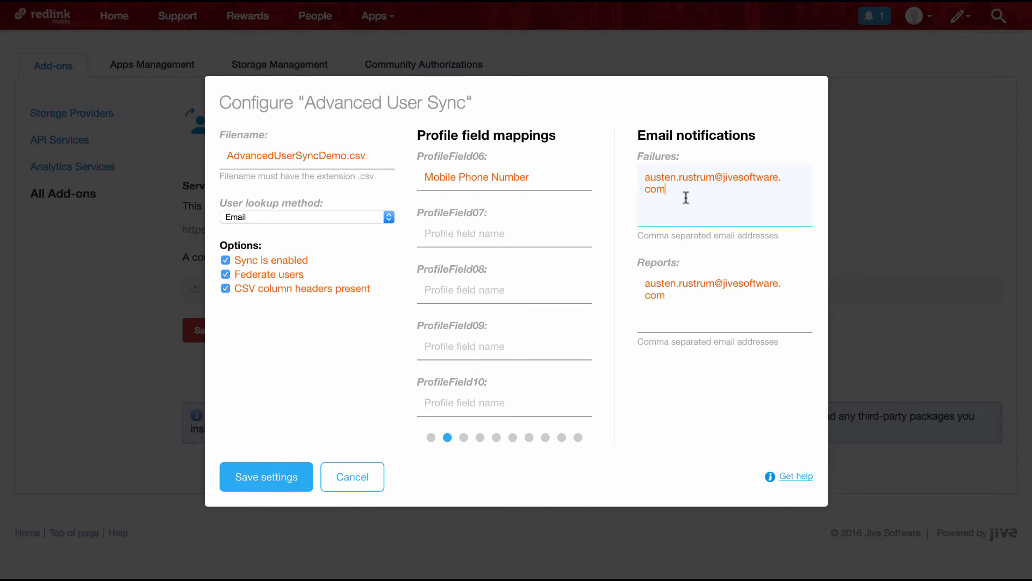
{"action": "left_click", "coordinate": [681, 301]}
{"action": "left_click", "coordinate": [258, 479]}
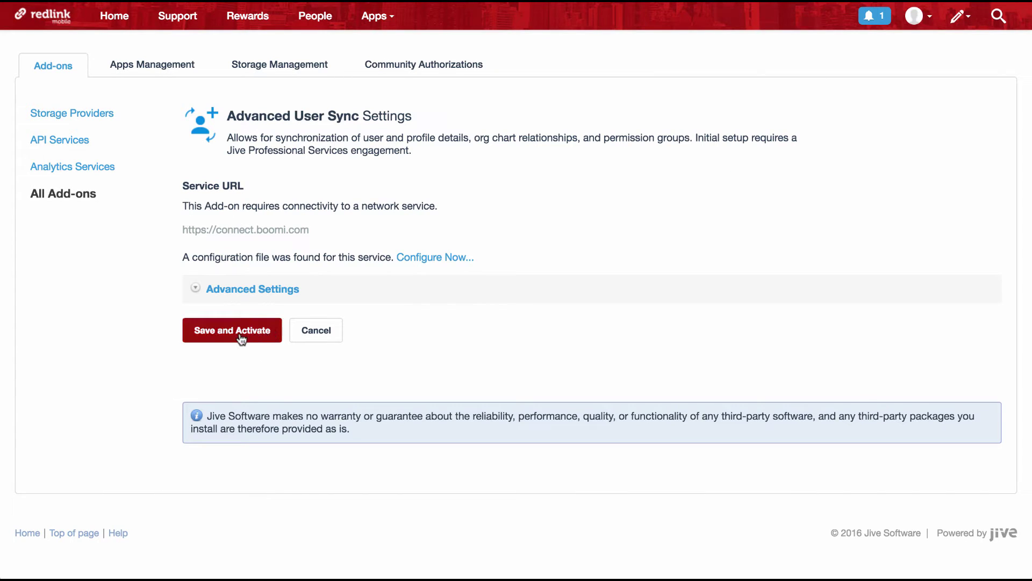
{"action": "left_click", "coordinate": [241, 338]}
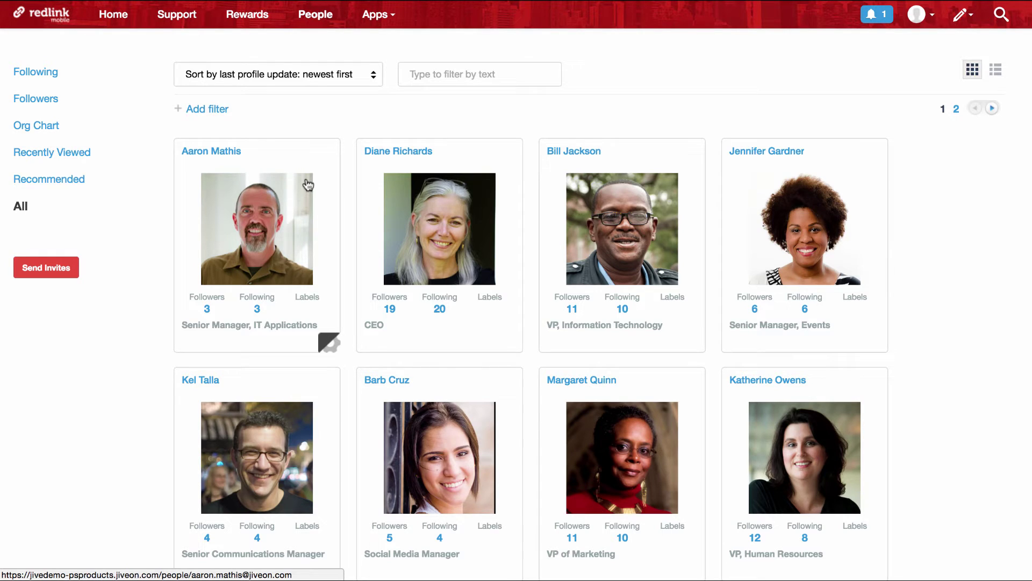
Switch from Jive to the AdvancedUserSyncDemo spreadsheet in Excel.
{"action": "key", "text": "super+Tab"}
{"action": "key", "text": "super+Tab"}
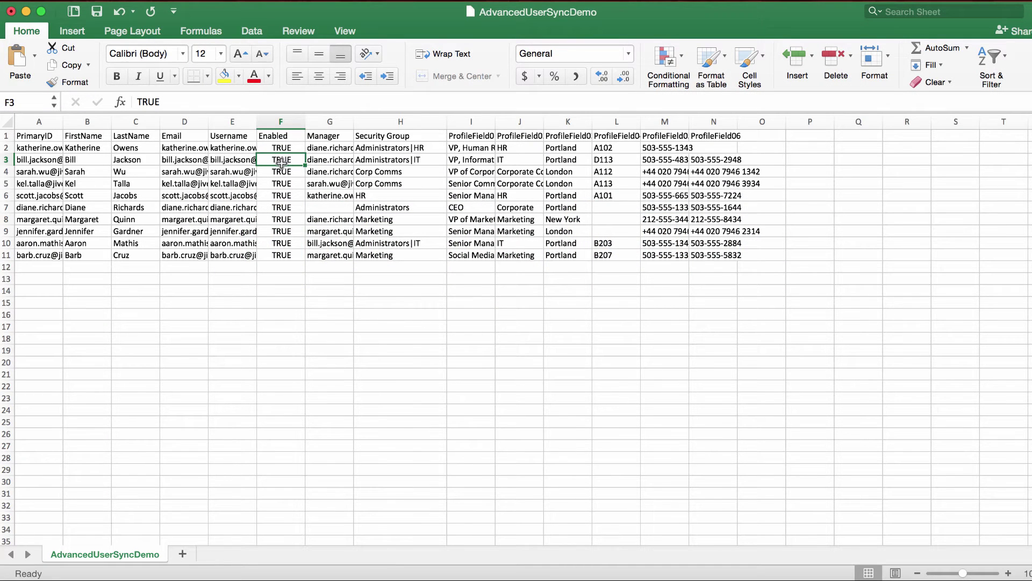
Set F3 to FALSE and give row 10 the title VP, Information Technology in I10.
{"action": "type", "text": "false"}
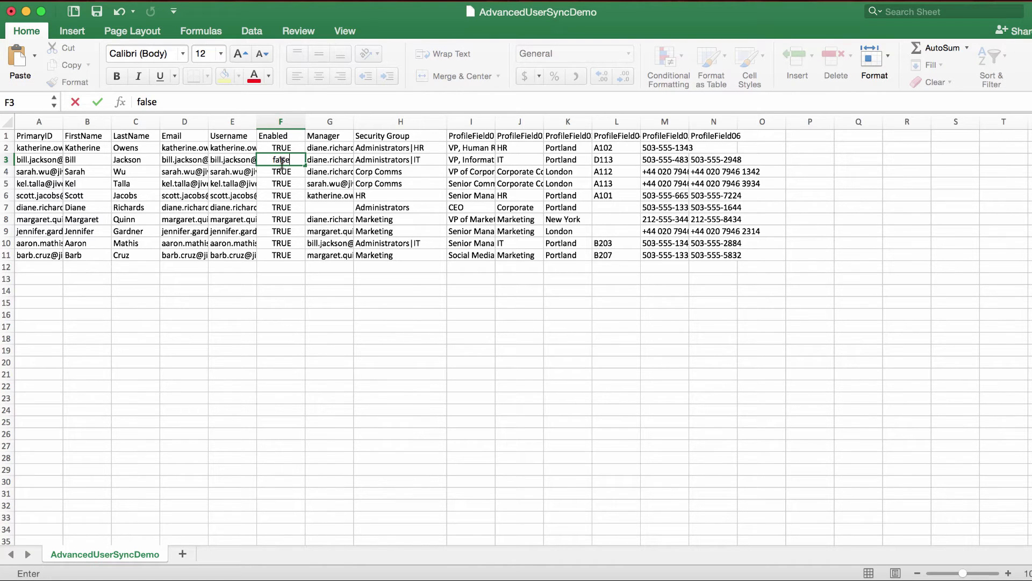
{"action": "left_click", "coordinate": [387, 232]}
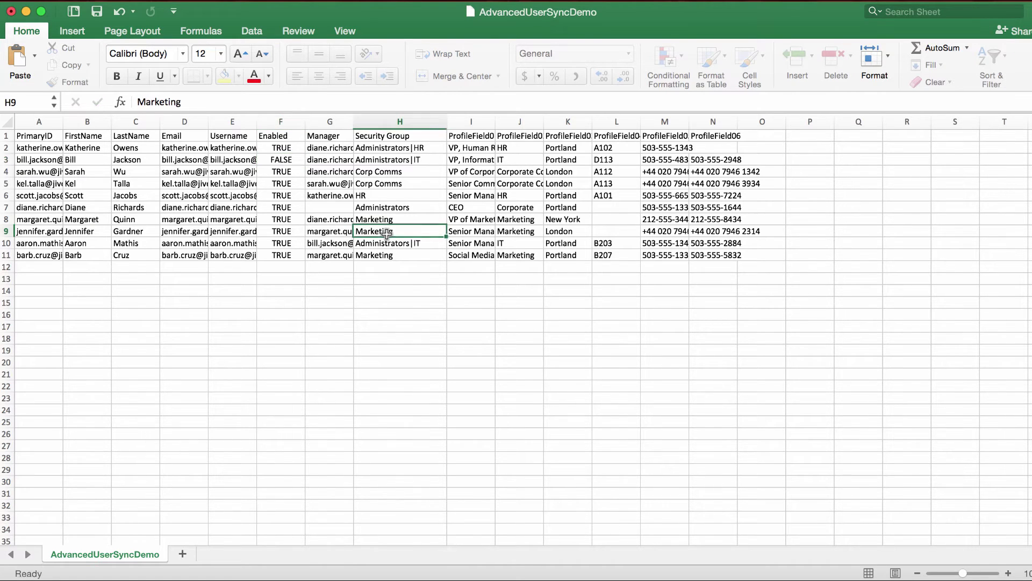
{"action": "key", "text": "Down"}
{"action": "key", "text": "Right"}
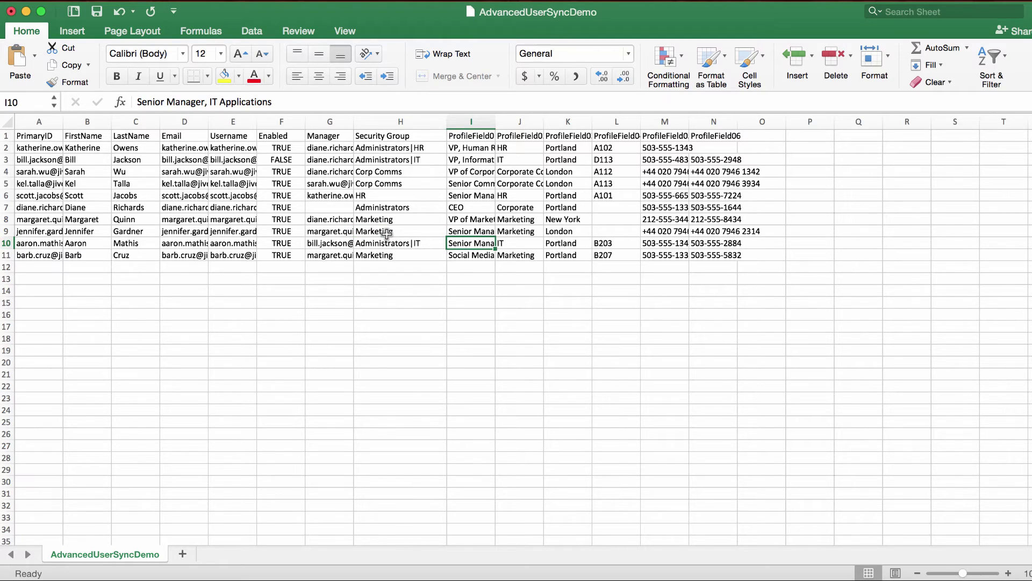
{"action": "key", "text": "alt+Down"}
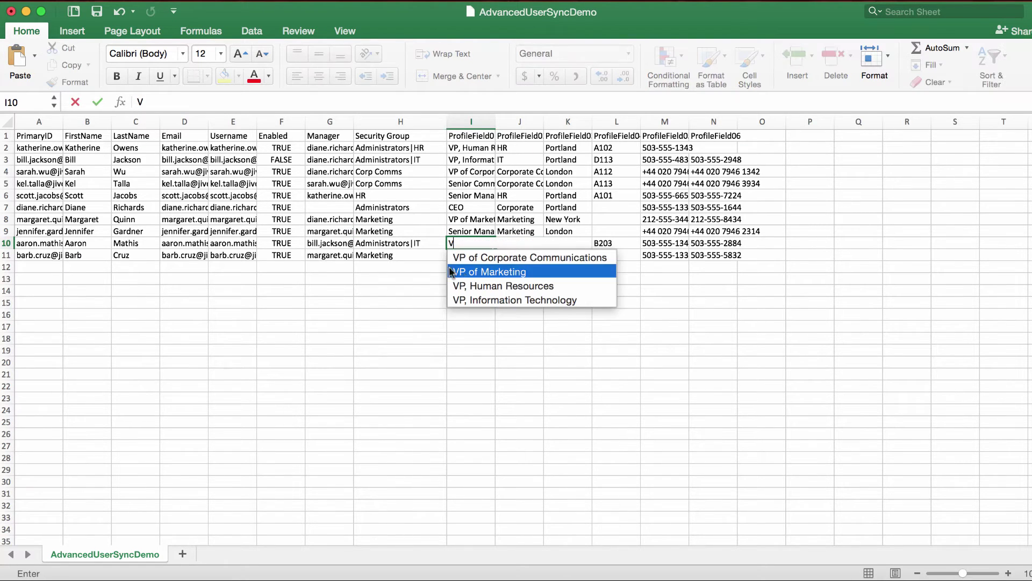
{"action": "left_click", "coordinate": [479, 302]}
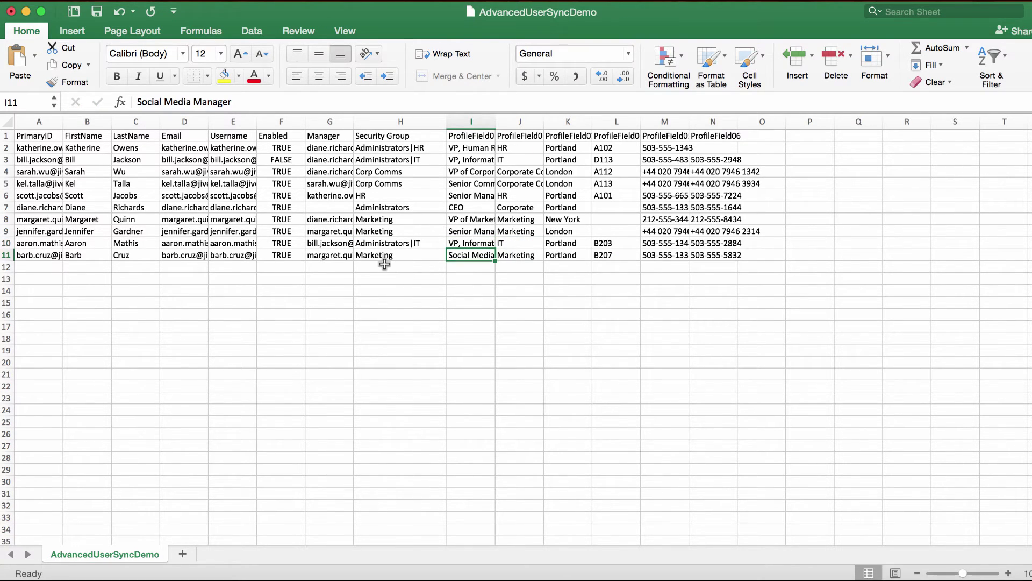
{"action": "key", "text": "Up"}
Change row 10's manager address in G10 to the CEO's.
{"action": "left_click", "coordinate": [344, 243]}
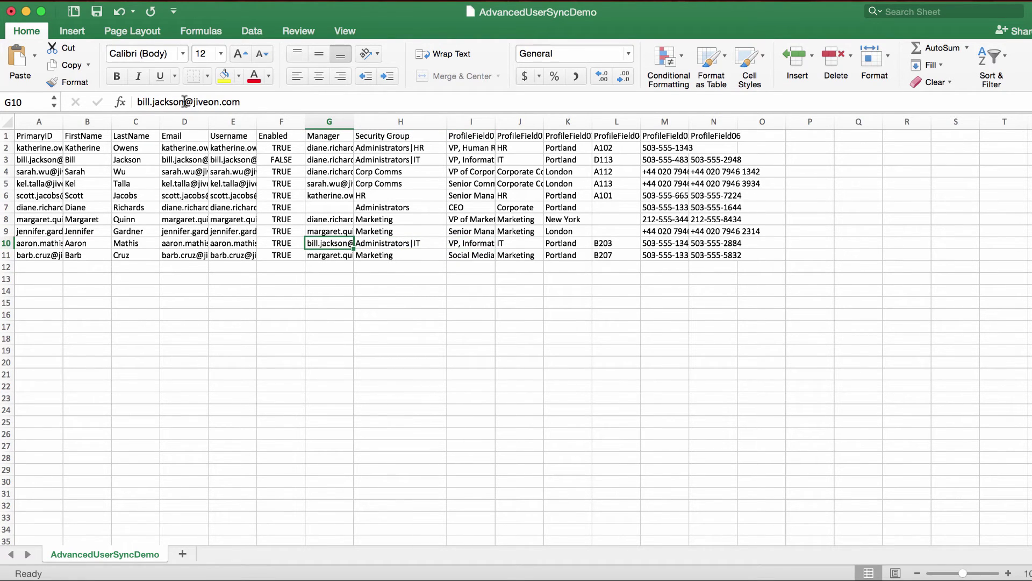
{"action": "double_click", "coordinate": [160, 102]}
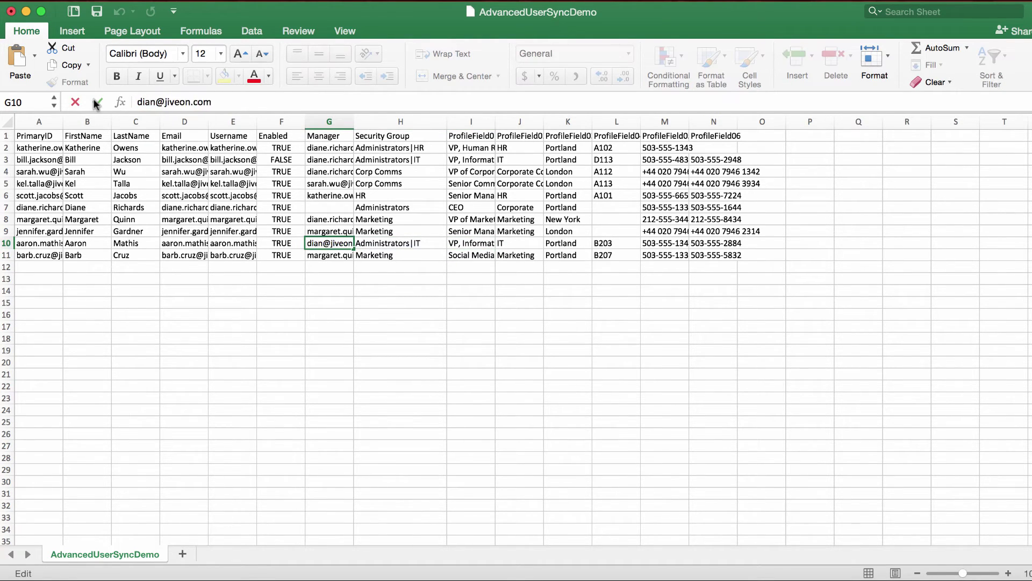
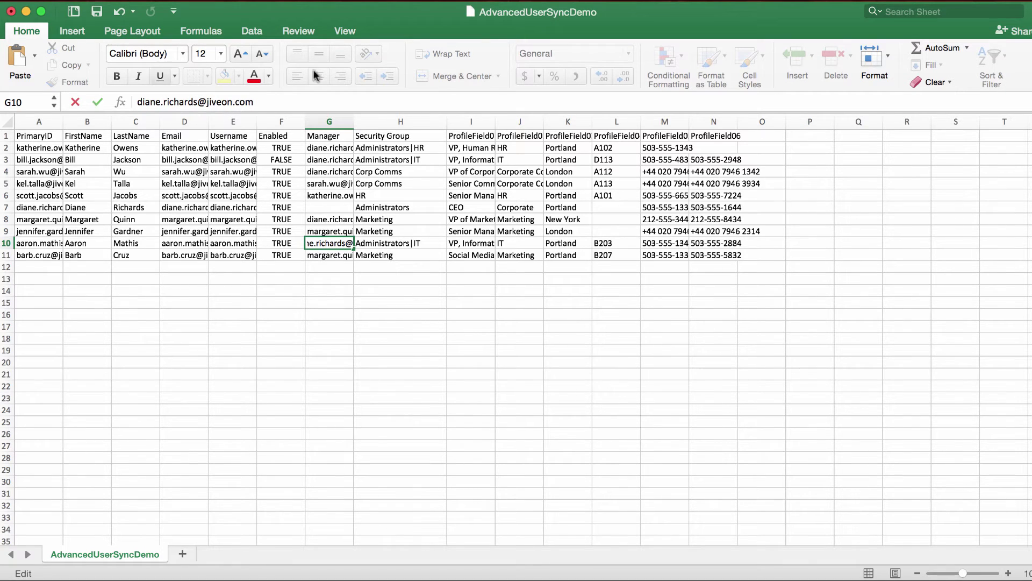
{"action": "left_click", "coordinate": [761, 138]}
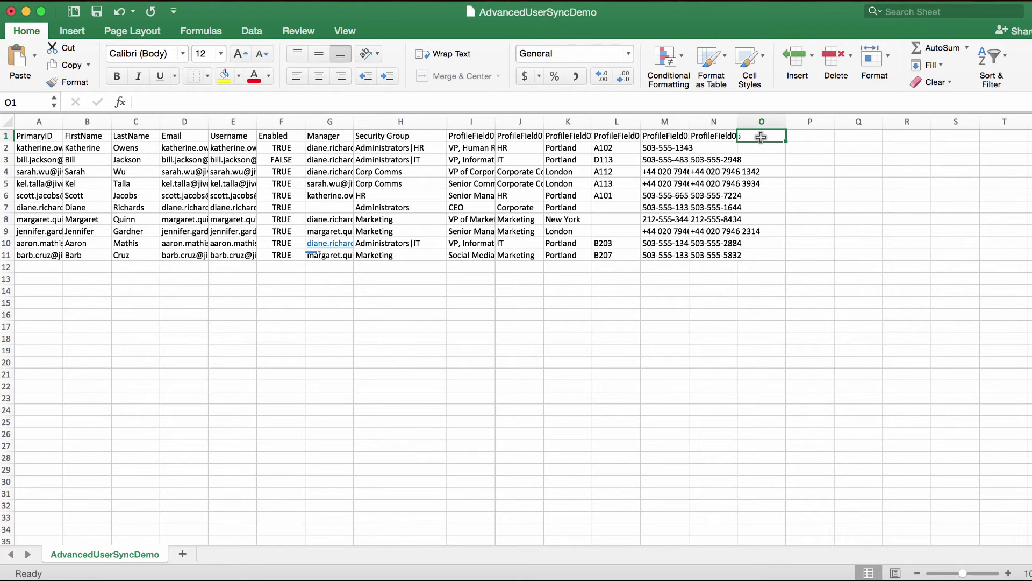
Add a ProfileField07 header in O1 and enter MCSE in O10.
{"action": "type", "text": "ProfileField07"}
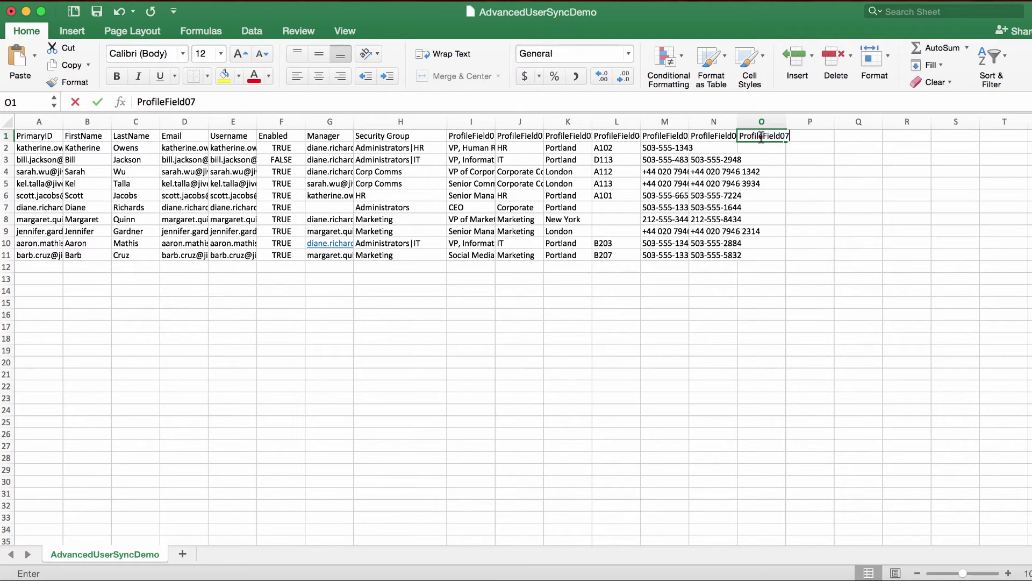
{"action": "left_click", "coordinate": [756, 245]}
{"action": "type", "text": "MCSE"}
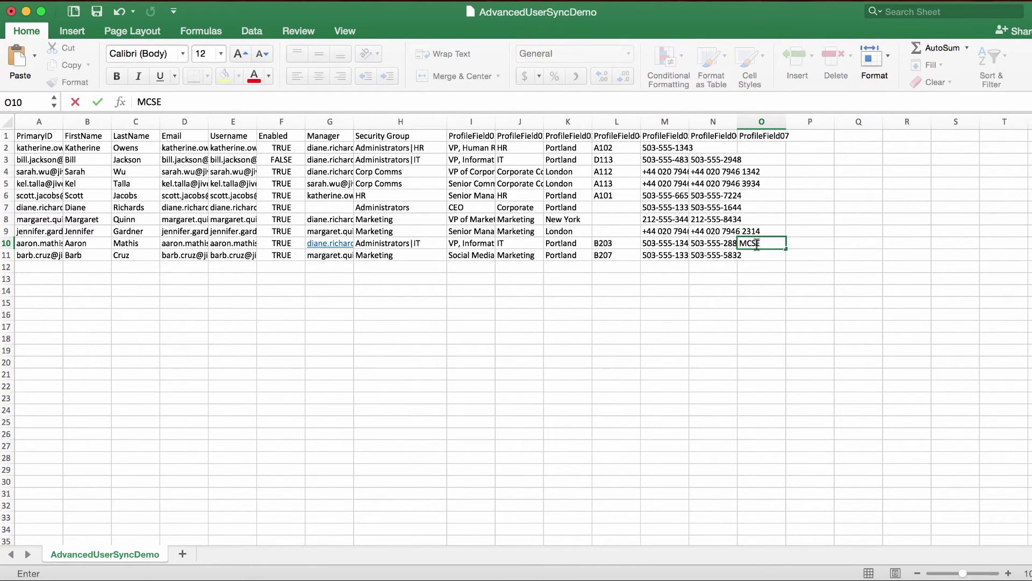
{"action": "key", "text": "Return"}
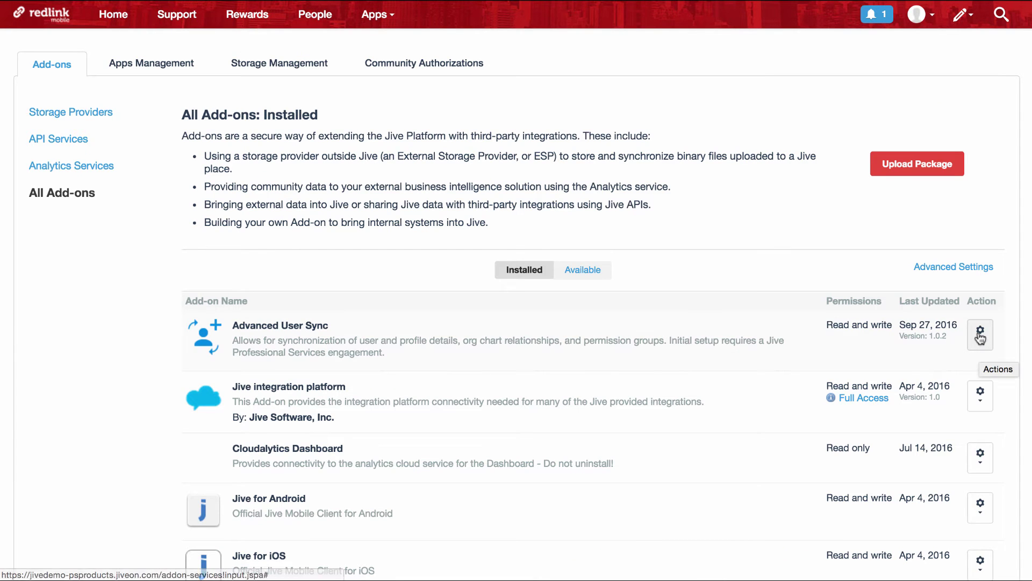
Reopen the Advanced User Sync configuration and map ProfileField07 to Certifications.
{"action": "left_click", "coordinate": [980, 336]}
{"action": "left_click", "coordinate": [891, 380]}
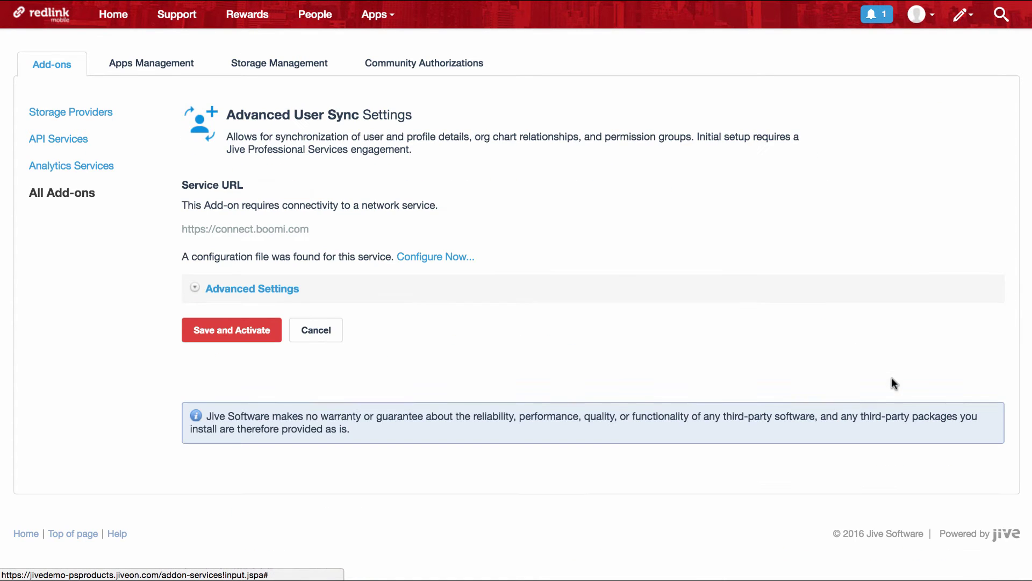
{"action": "left_click", "coordinate": [430, 257]}
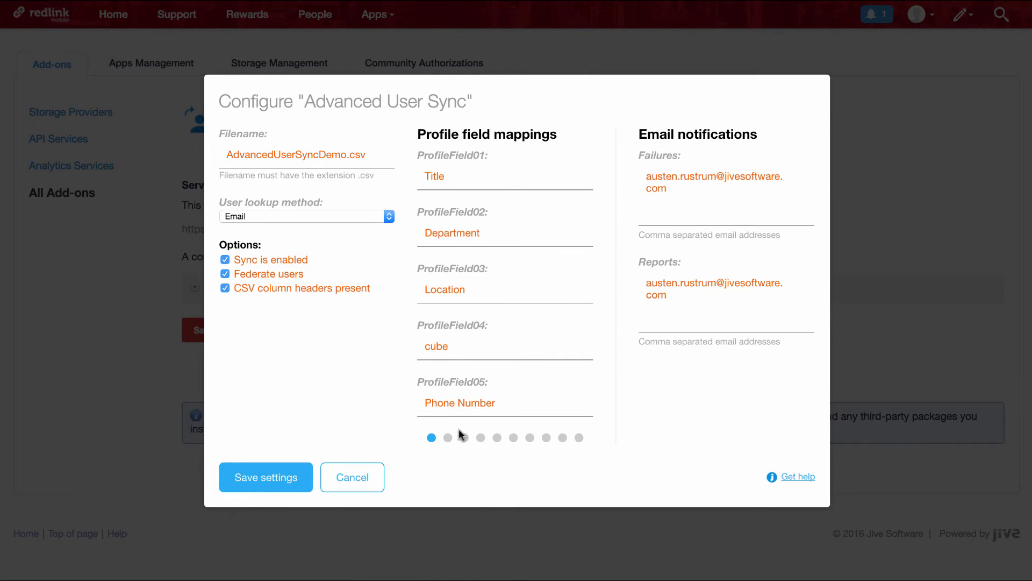
{"action": "left_click", "coordinate": [448, 437]}
{"action": "left_click", "coordinate": [443, 243]}
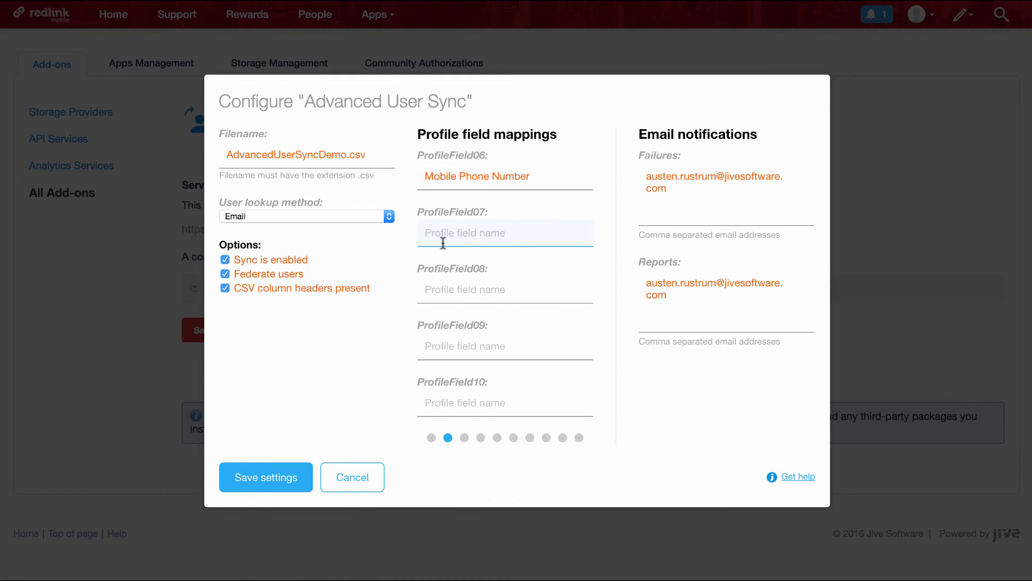
{"action": "type", "text": "Cer"}
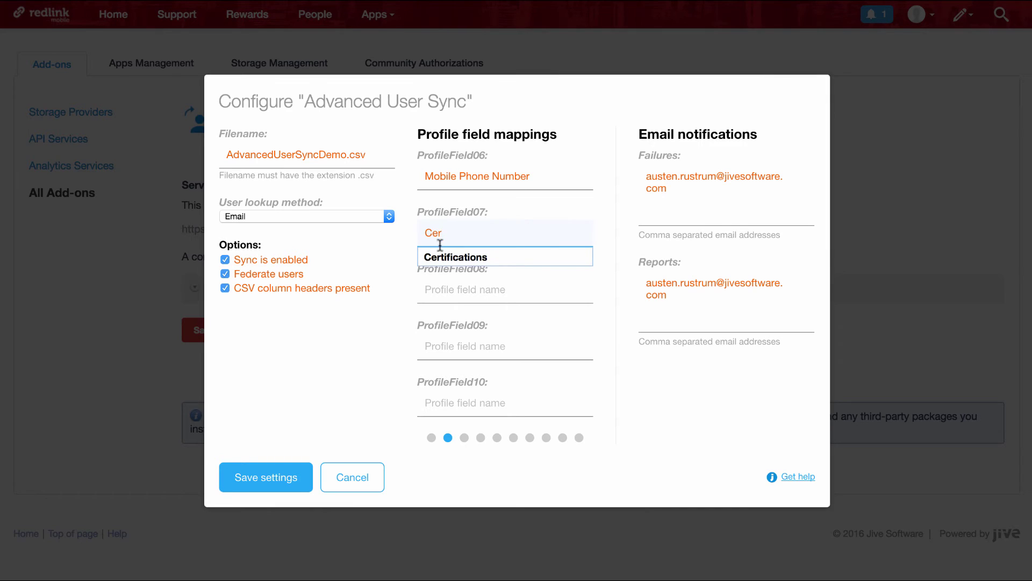
{"action": "left_click", "coordinate": [440, 257]}
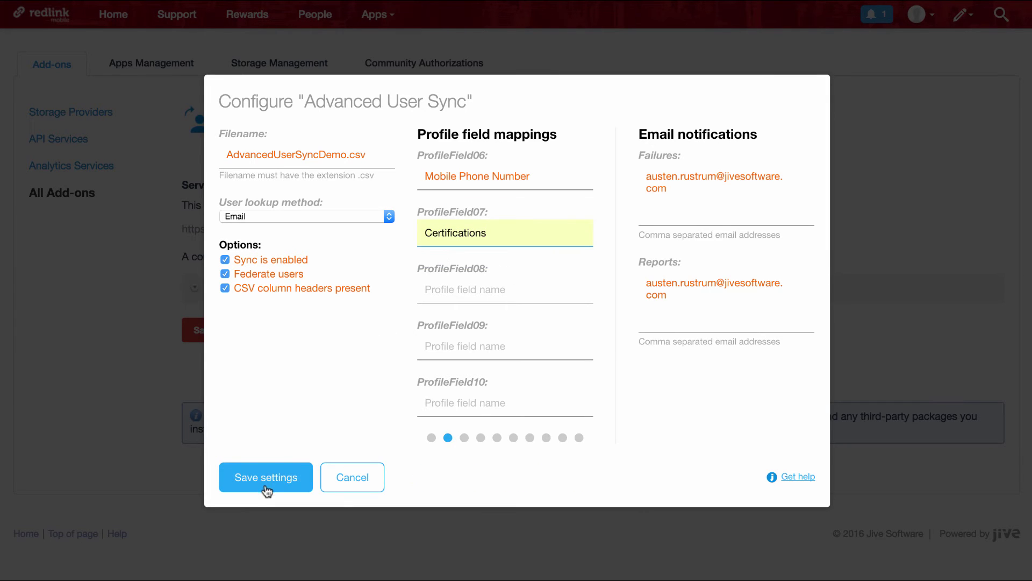
Save the sync settings and activate the Advanced User Sync add-on.
{"action": "left_click", "coordinate": [270, 478]}
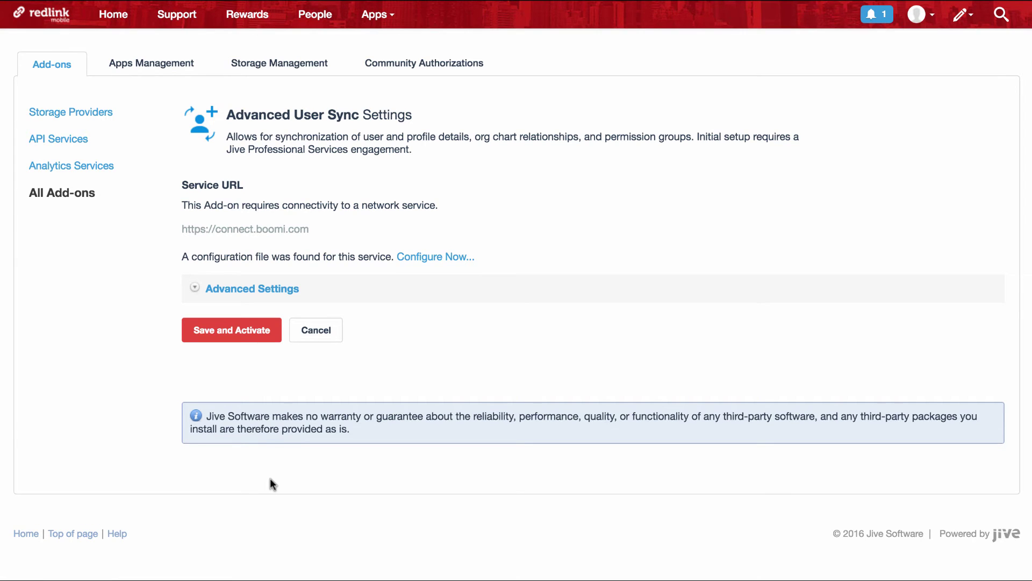
{"action": "left_click", "coordinate": [231, 329]}
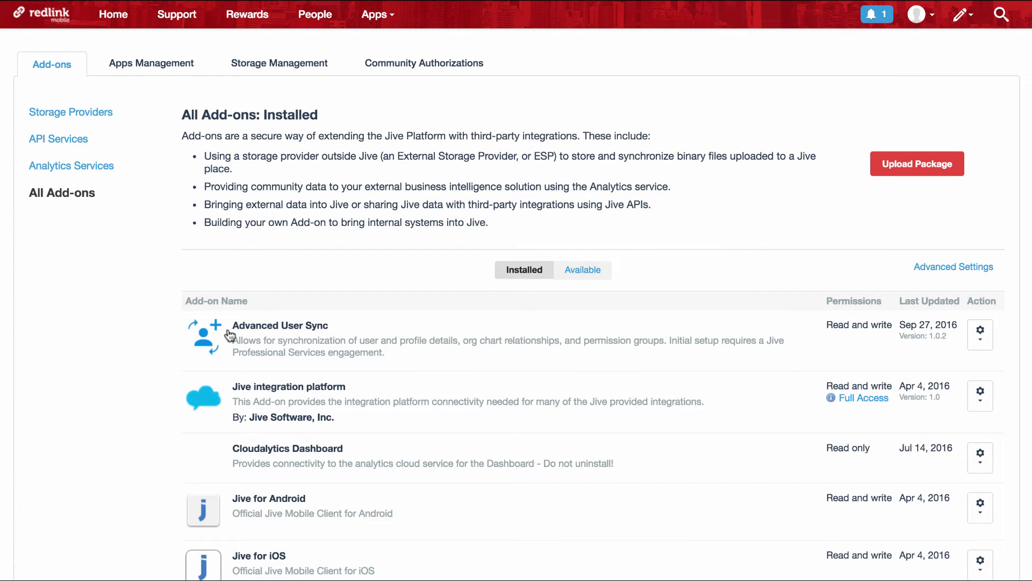
{"action": "key", "text": "super+Tab"}
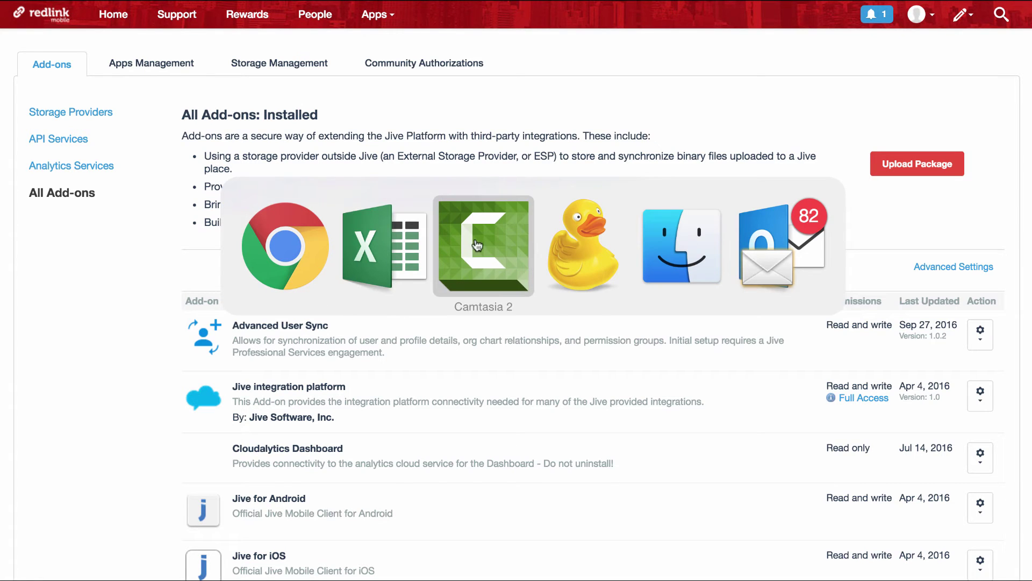
Drag AdvancedUserSyncDemo.csv from Finder into Cyberduck's SFTP sync folder, overwriting the server copy.
{"action": "left_click", "coordinate": [582, 243]}
{"action": "key", "text": "super+Tab"}
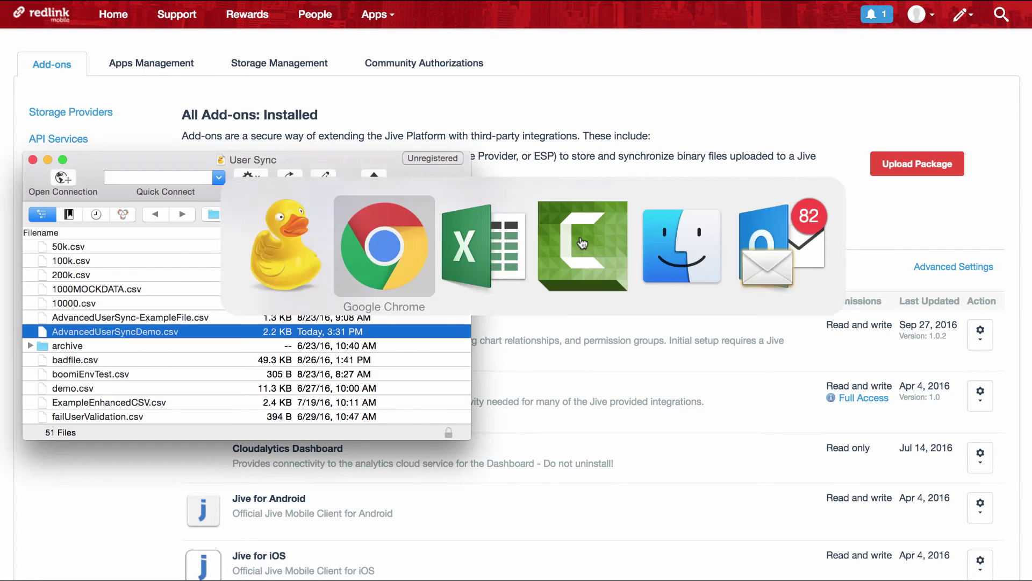
{"action": "left_click", "coordinate": [640, 236]}
{"action": "left_click", "coordinate": [722, 228]}
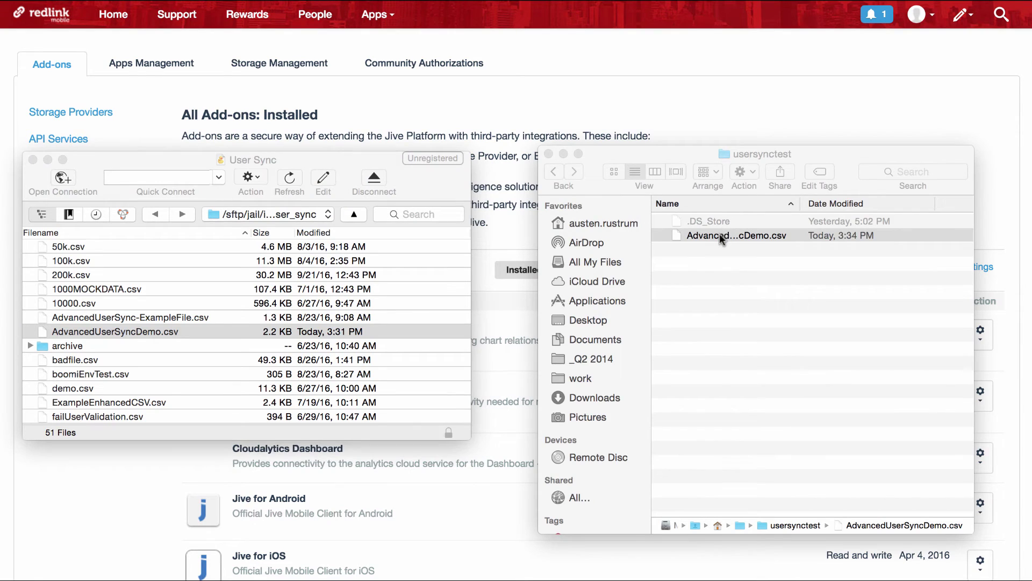
{"action": "left_click_drag", "start_coordinate": [719, 237], "coordinate": [137, 329]}
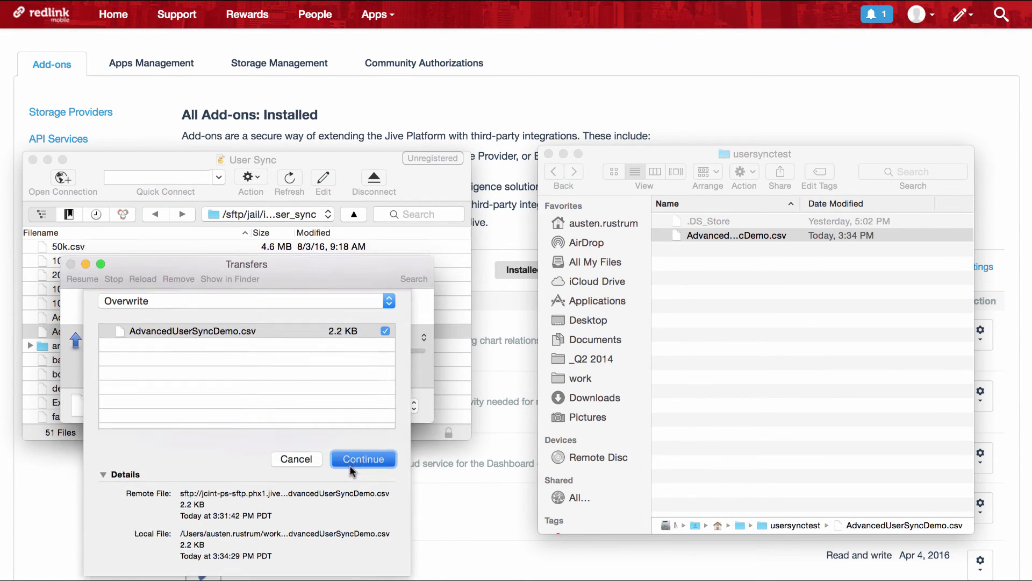
{"action": "left_click", "coordinate": [350, 465]}
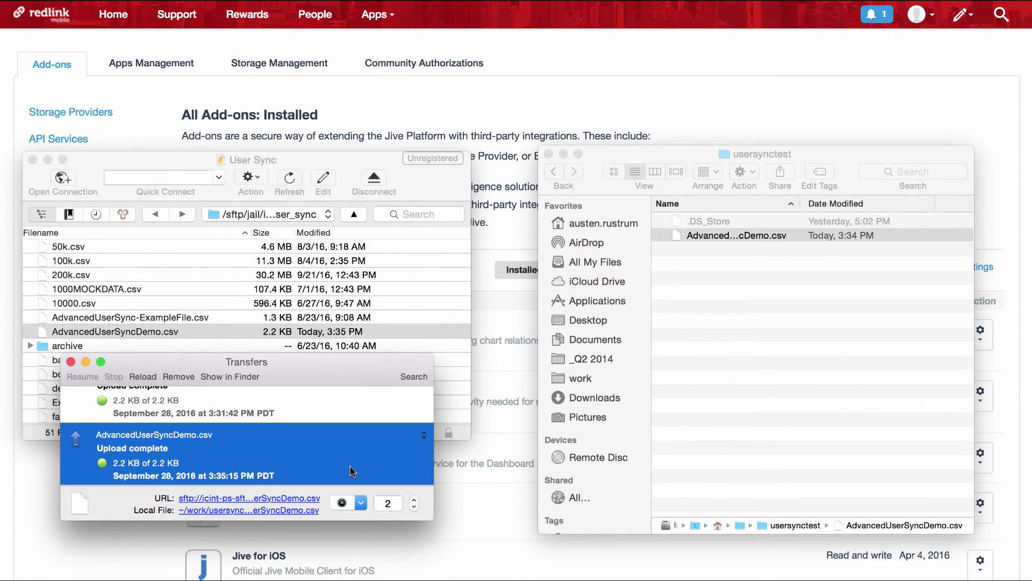
{"action": "left_click", "coordinate": [71, 362]}
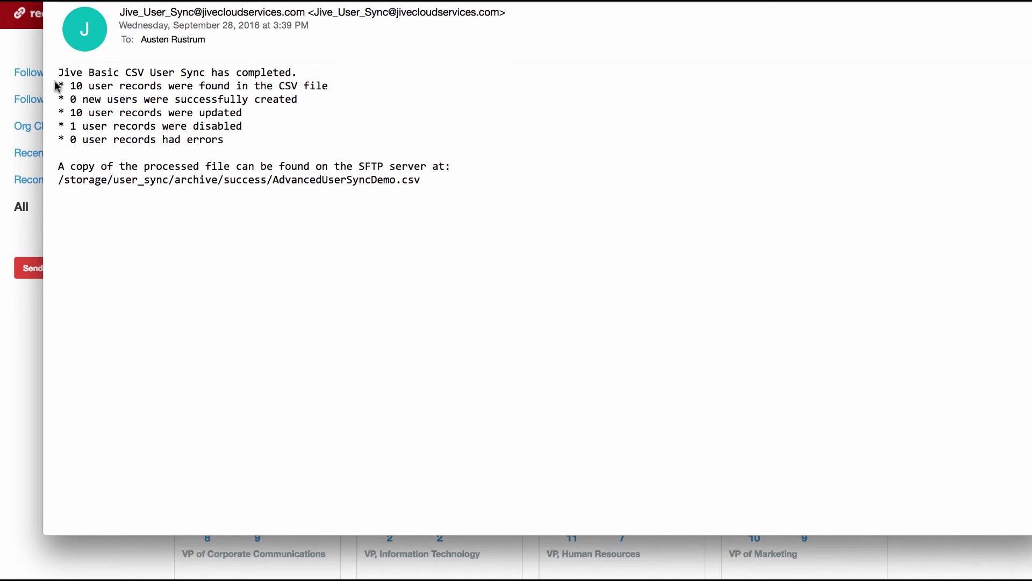
Close the User Sync report email (10 updated, 1 disabled) to return to Jive.
{"action": "left_click", "coordinate": [30, 54]}
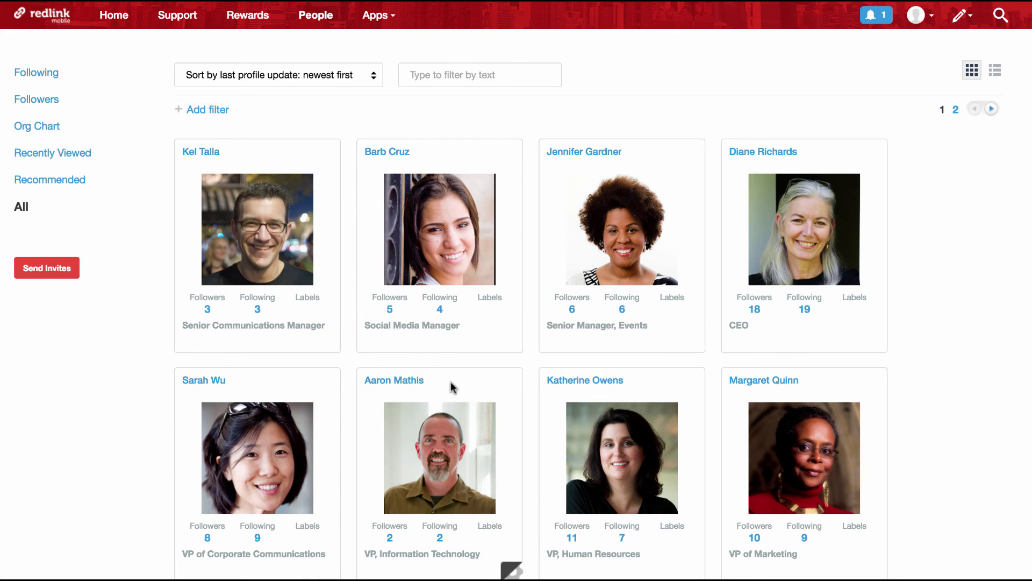
Open the VP, Information Technology profile, confirm Certifications shows MCSE, and view the full org chart.
{"action": "left_click", "coordinate": [426, 434]}
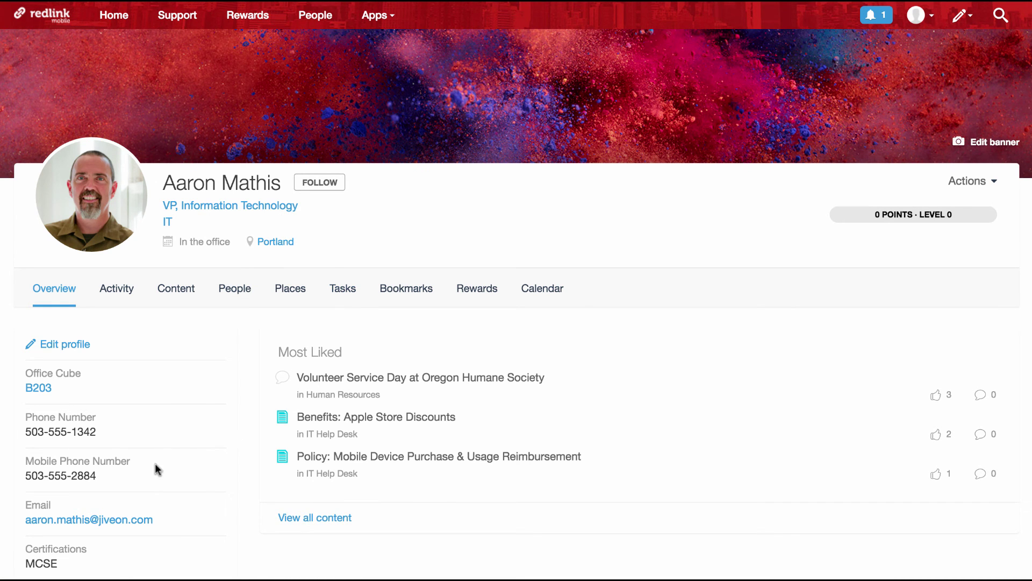
{"action": "scroll", "coordinate": [157, 469], "scroll_direction": "down", "scroll_amount": 2}
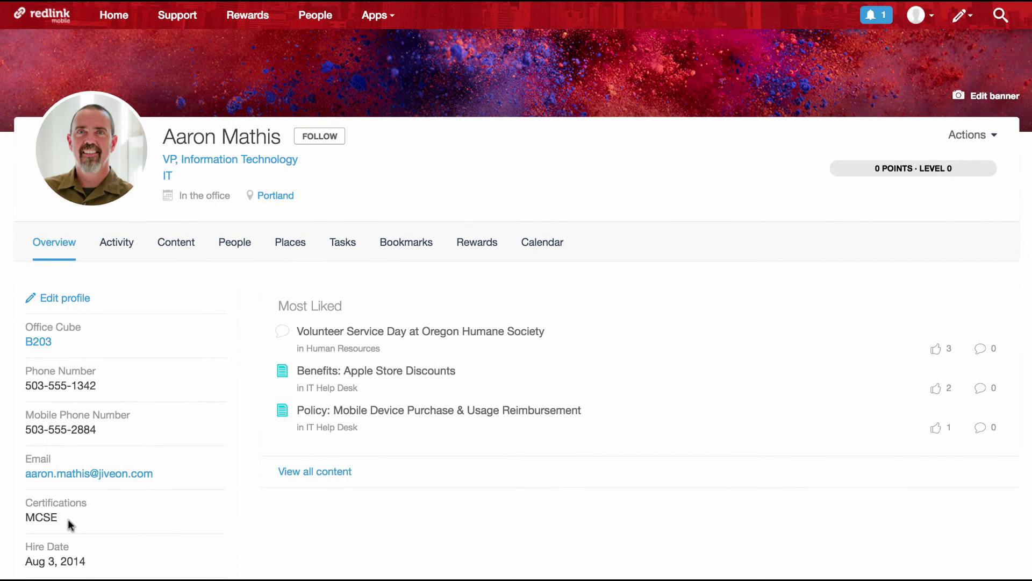
{"action": "scroll", "coordinate": [76, 524], "scroll_direction": "down", "scroll_amount": 10}
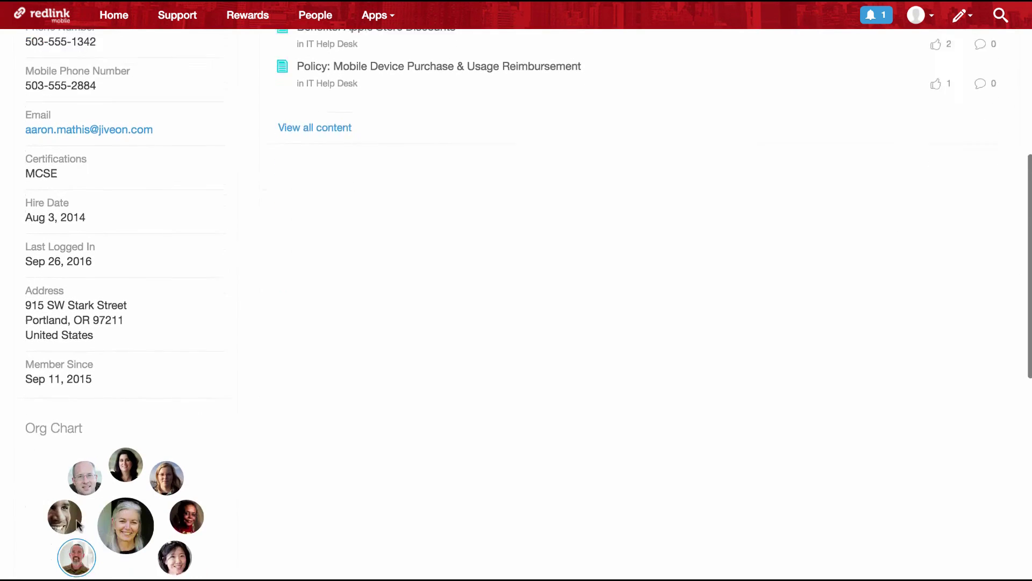
{"action": "scroll", "coordinate": [78, 524], "scroll_direction": "down", "scroll_amount": 2}
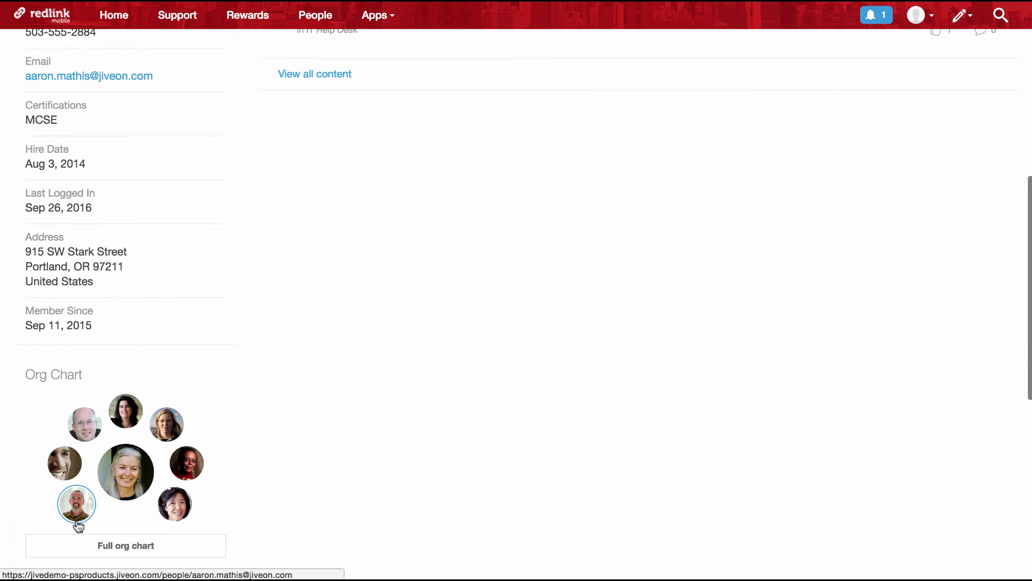
{"action": "left_click", "coordinate": [120, 551]}
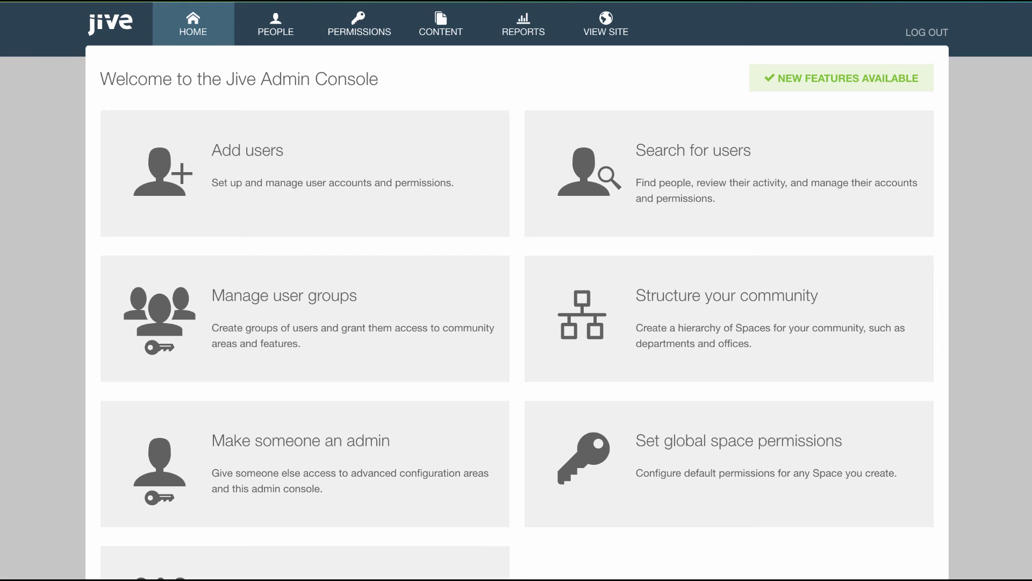
Check the Administrators group's members, then open the IT user group's settings listing 2 members.
{"action": "left_click", "coordinate": [296, 298]}
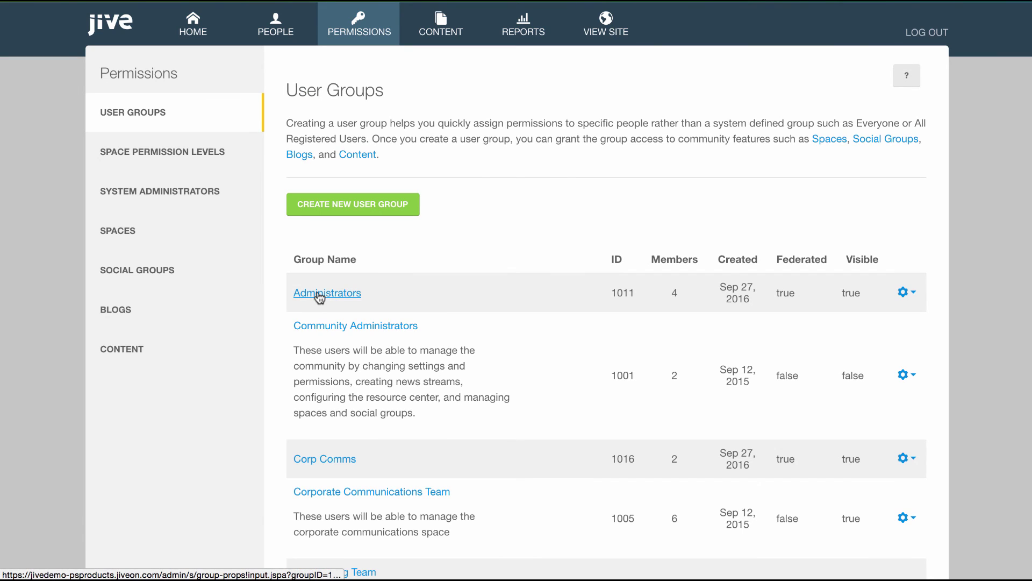
{"action": "left_click", "coordinate": [319, 295]}
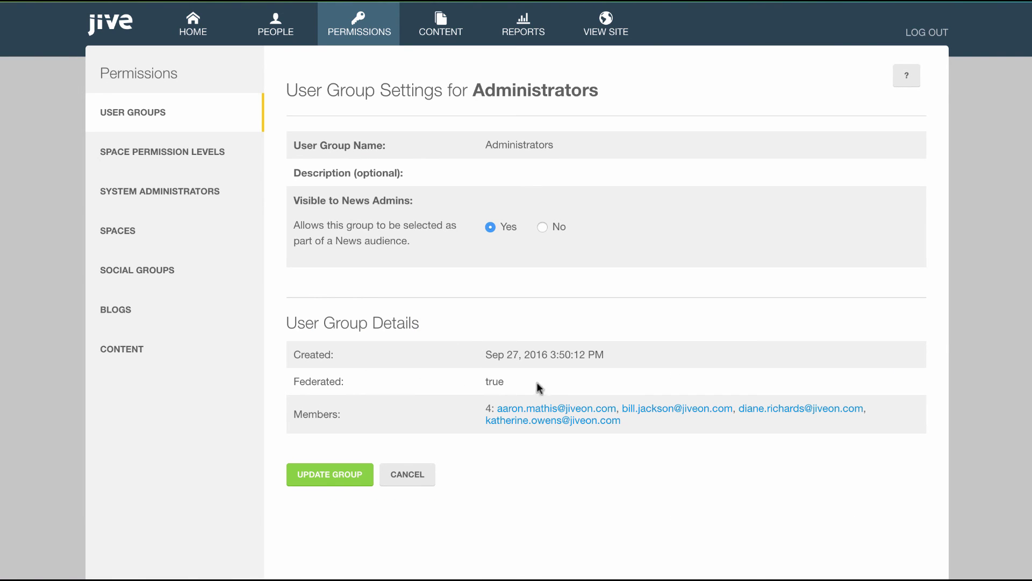
{"action": "left_click", "coordinate": [216, 129]}
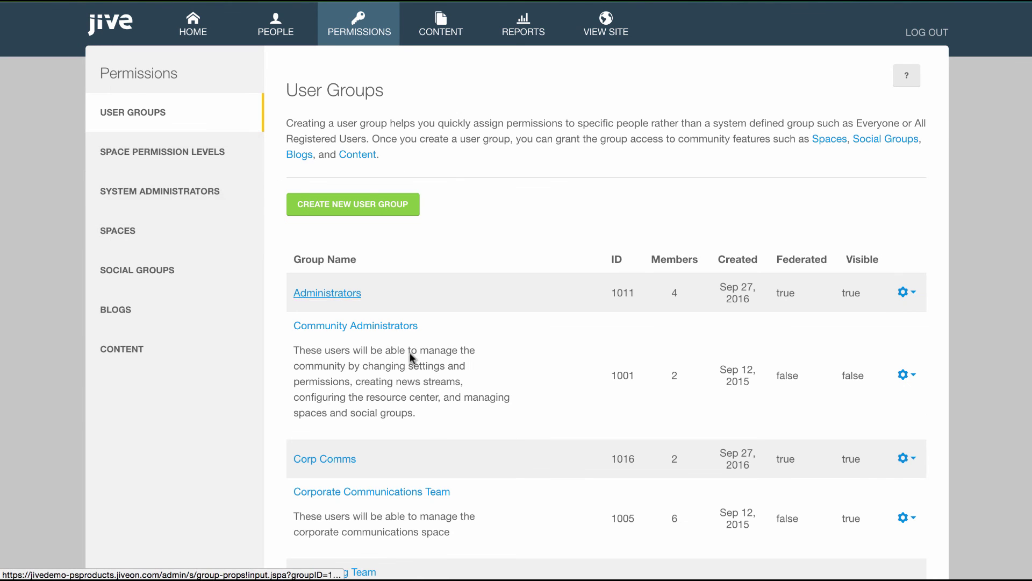
{"action": "scroll", "coordinate": [412, 355], "scroll_direction": "down", "scroll_amount": 3}
{"action": "scroll", "coordinate": [412, 354], "scroll_direction": "down", "scroll_amount": 2}
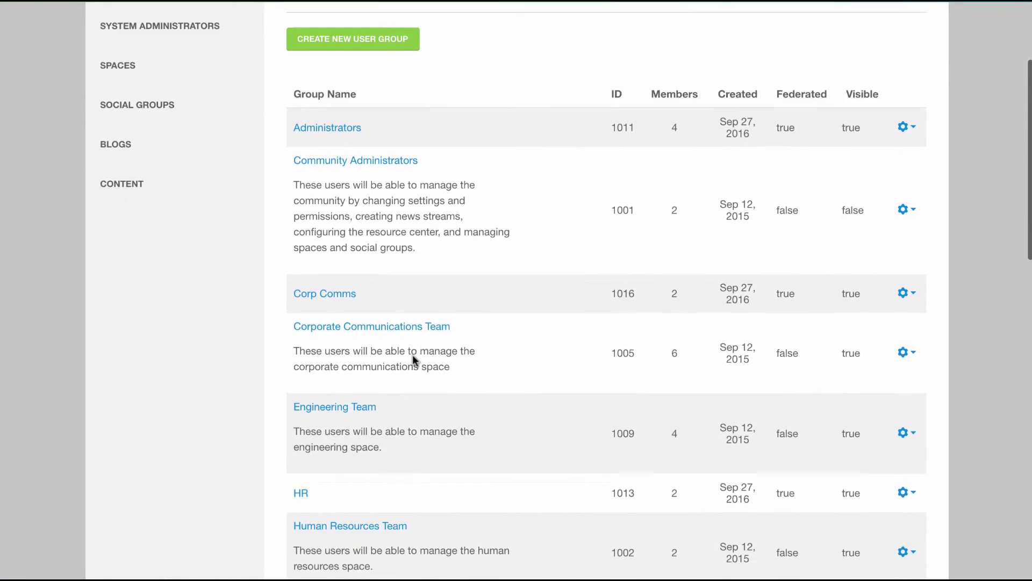
{"action": "left_click", "coordinate": [299, 557]}
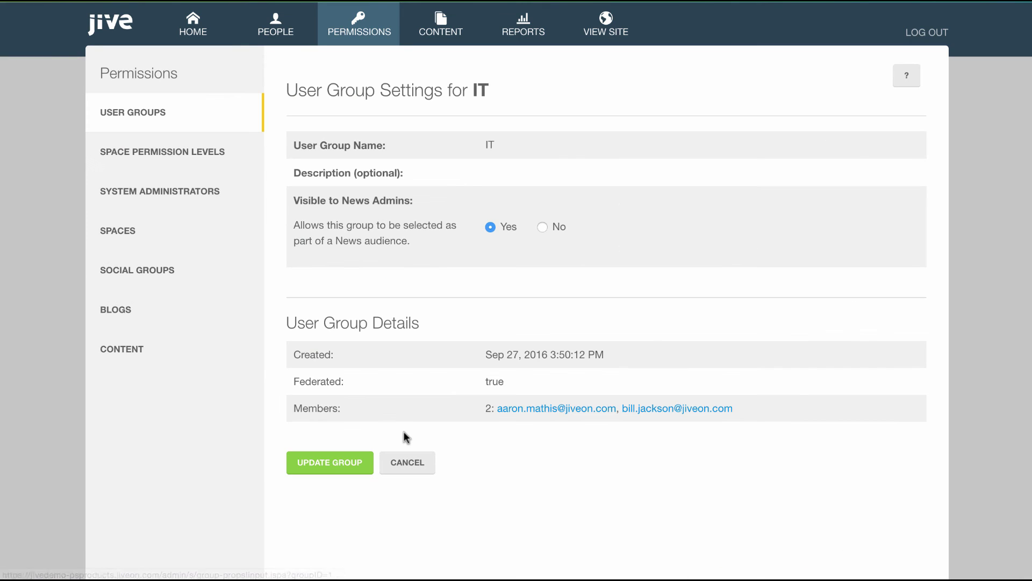